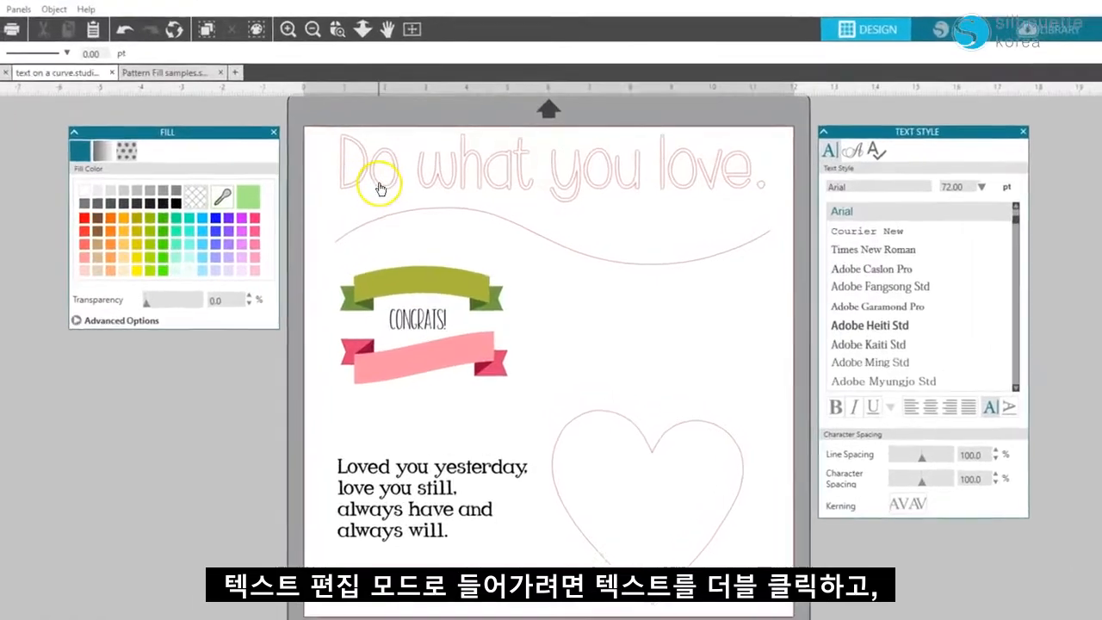
Attach the "Do what you love." text to the wavy line below it and position it along the curve
double_click(379, 188)
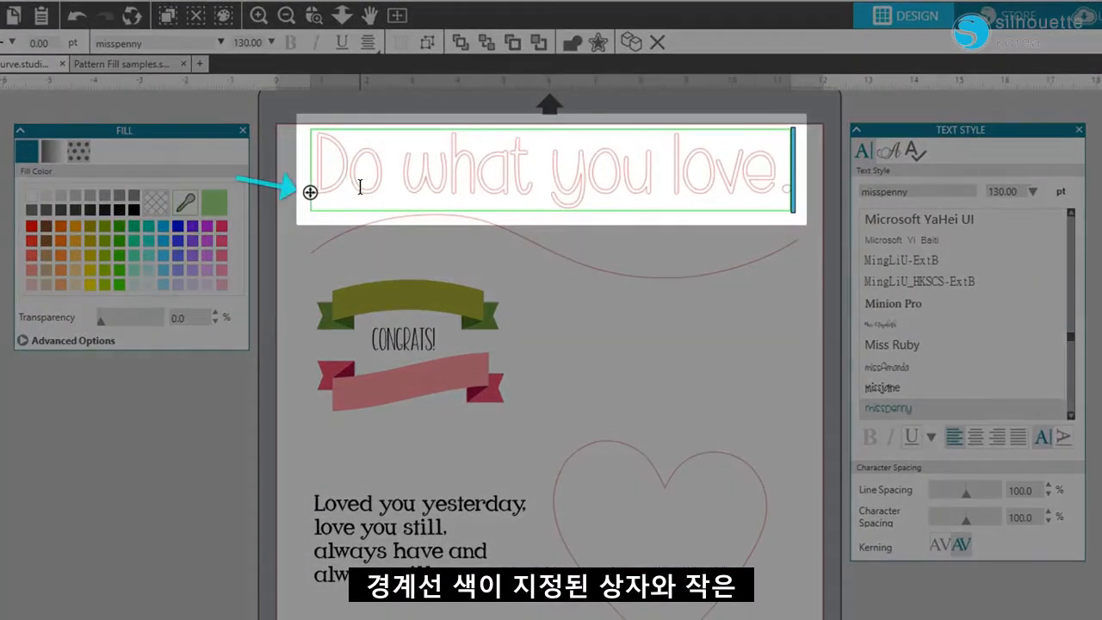
drag(311, 192, 328, 243)
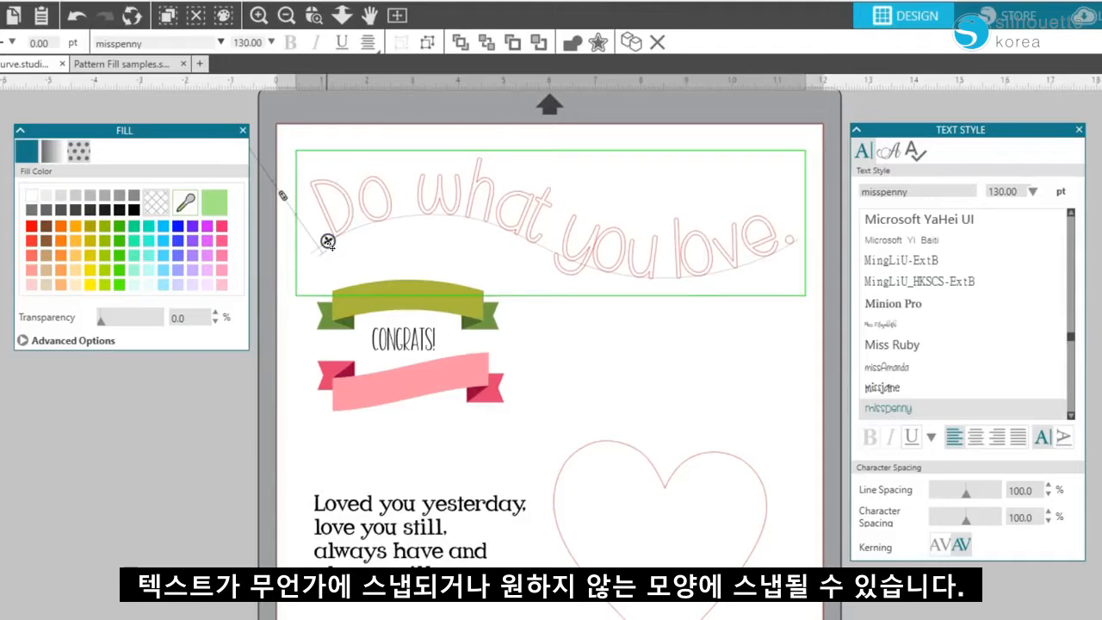
mouse_move(327, 242)
mouse_down()
mouse_move(312, 197)
mouse_move(319, 246)
mouse_up()
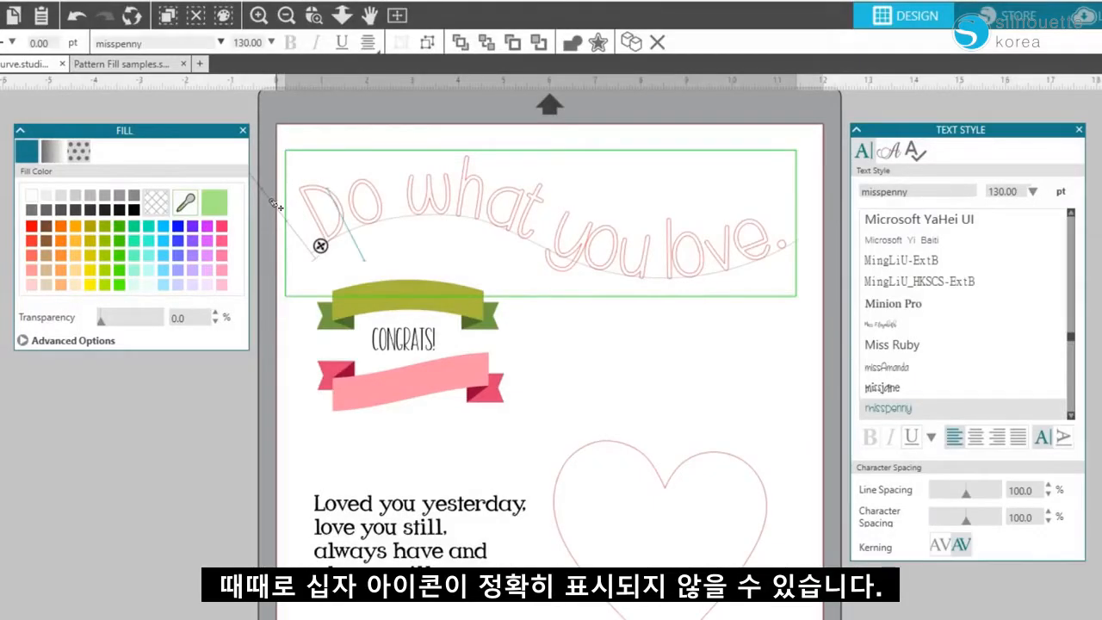
Try adjusting the curved text's distance from the line and its character spacing, moving the Fill panel clear of the text
drag(212, 131, 175, 134)
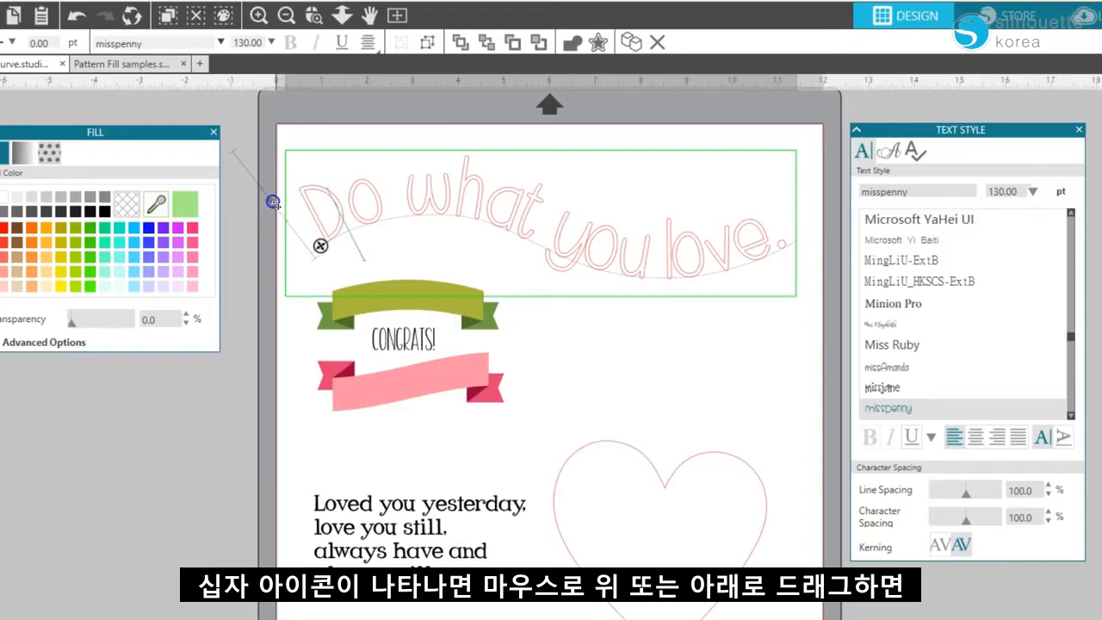
mouse_move(273, 201)
mouse_down()
mouse_move(261, 181)
mouse_move(297, 247)
mouse_move(277, 204)
mouse_up()
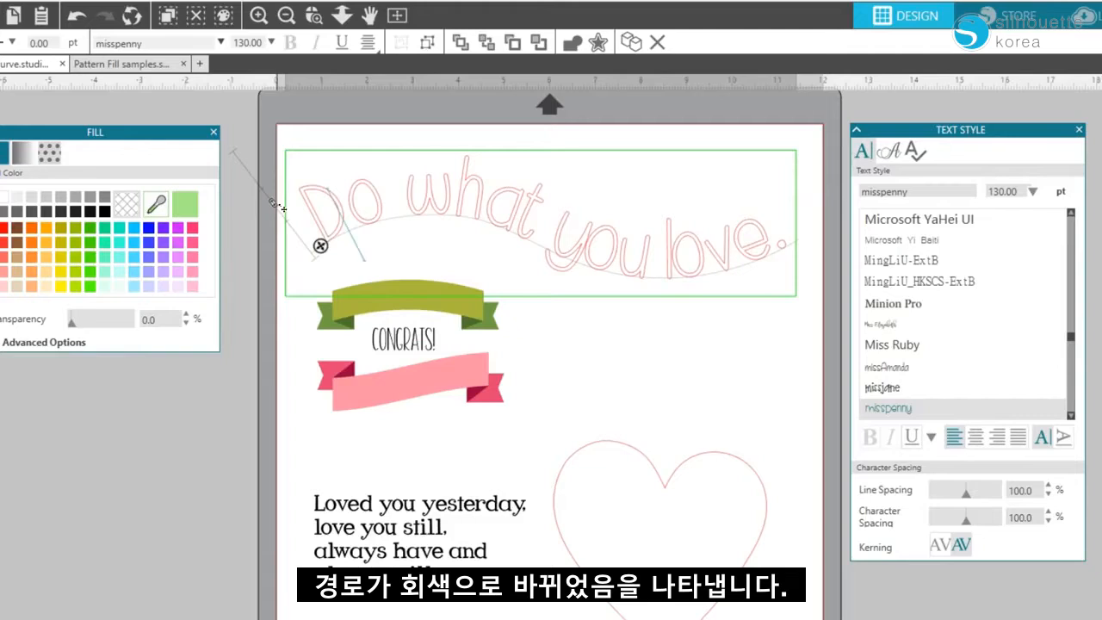
click(356, 238)
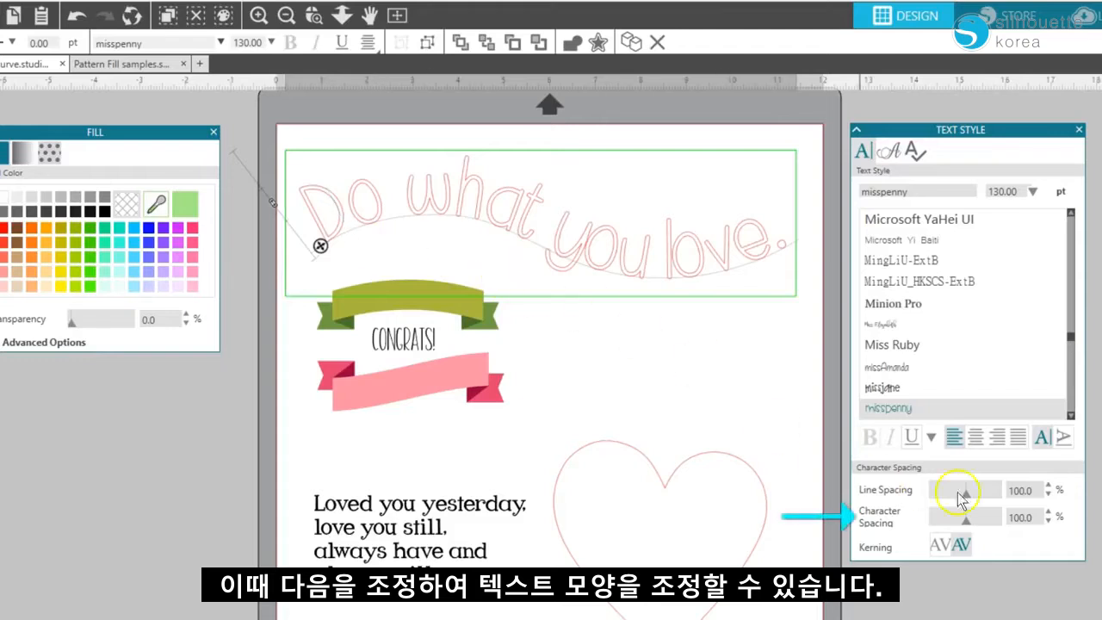
drag(966, 522, 967, 520)
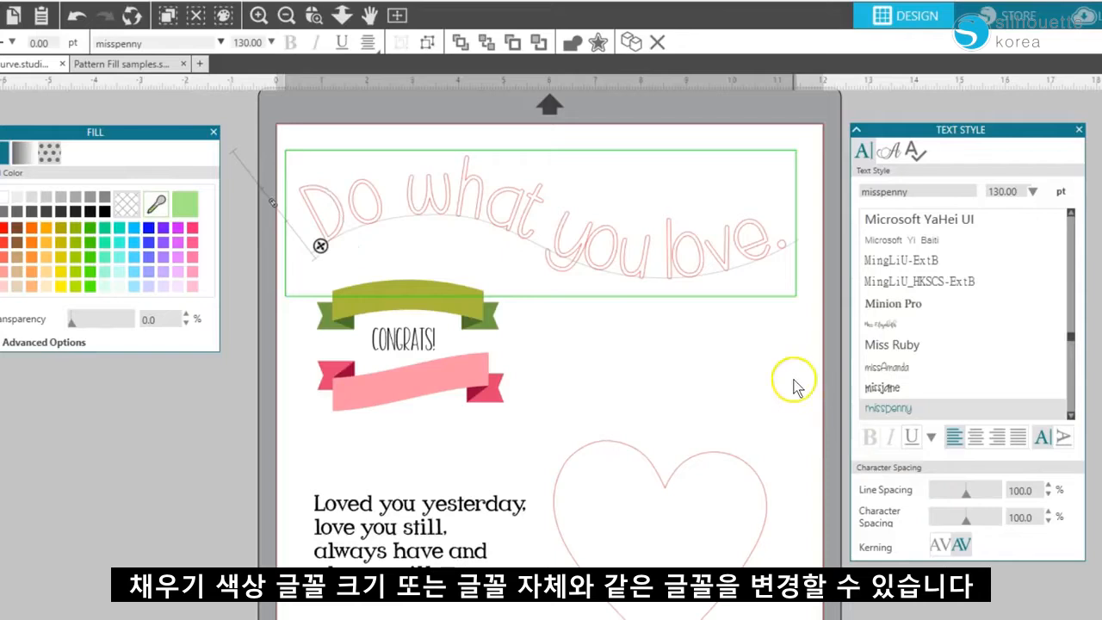
Fill the "Do what you love." text with purple and shift it slightly along the curve
click(700, 254)
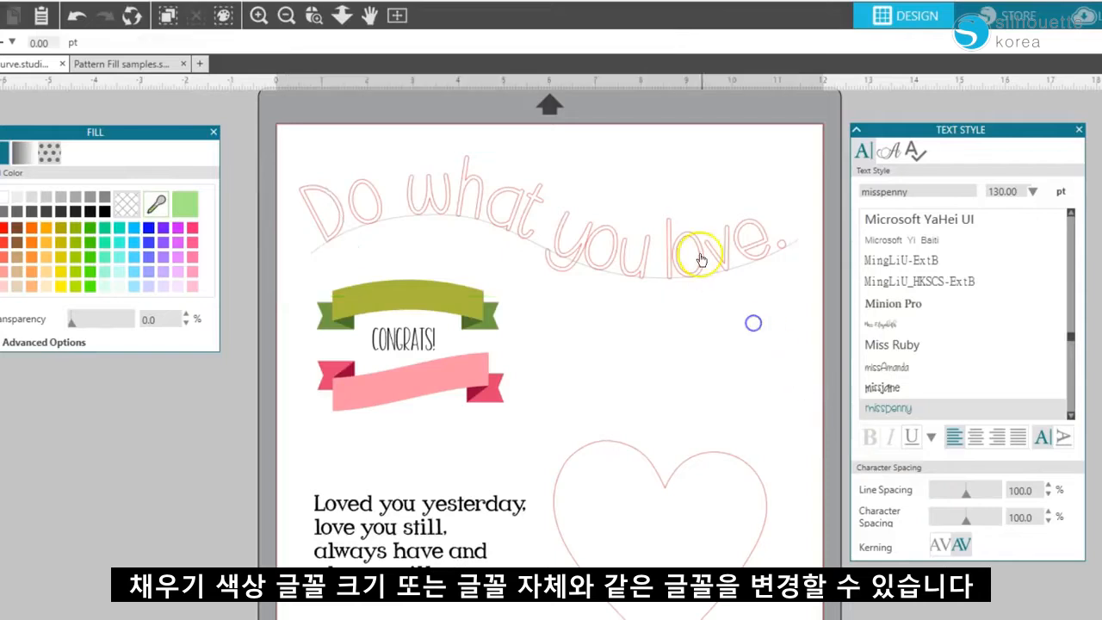
click(163, 228)
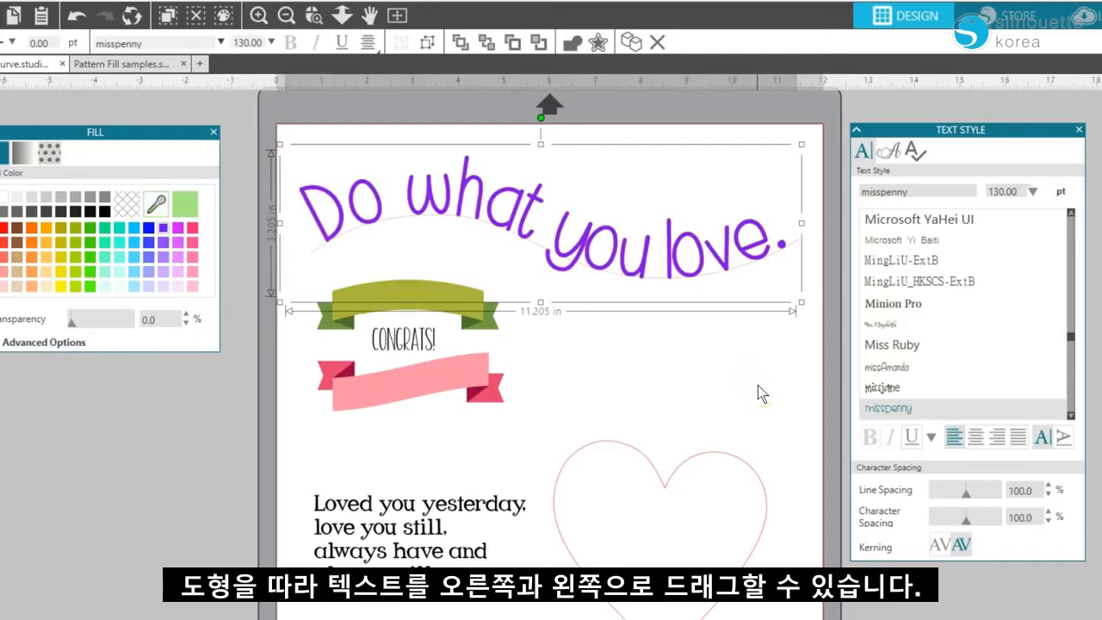
double_click(352, 203)
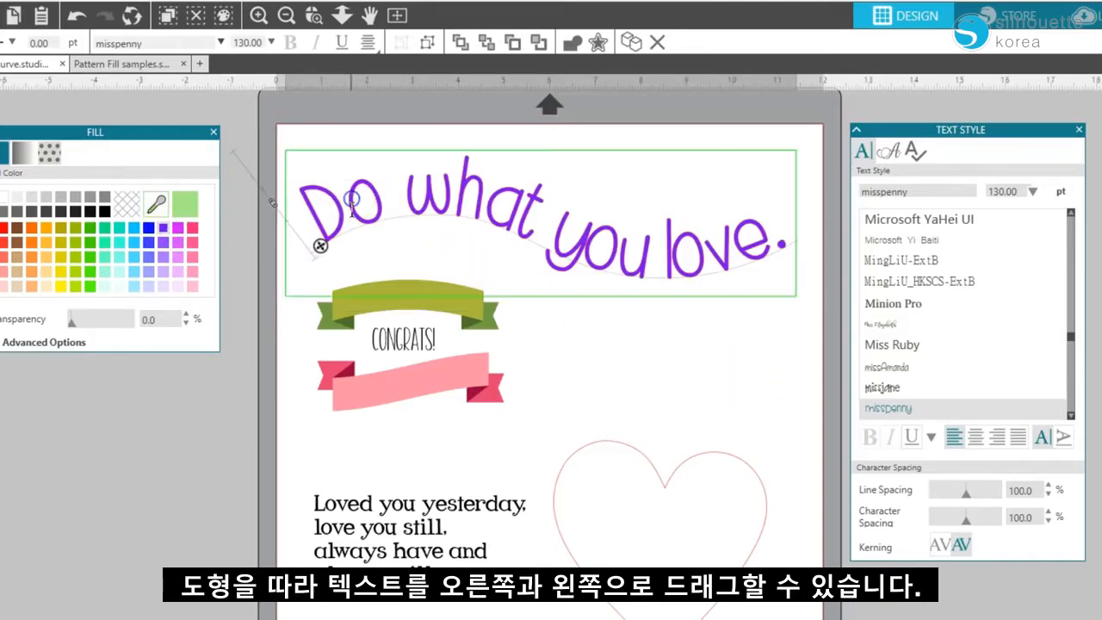
mouse_move(321, 245)
mouse_down()
mouse_move(389, 218)
mouse_move(315, 229)
mouse_move(327, 235)
mouse_move(307, 247)
mouse_move(326, 242)
mouse_up()
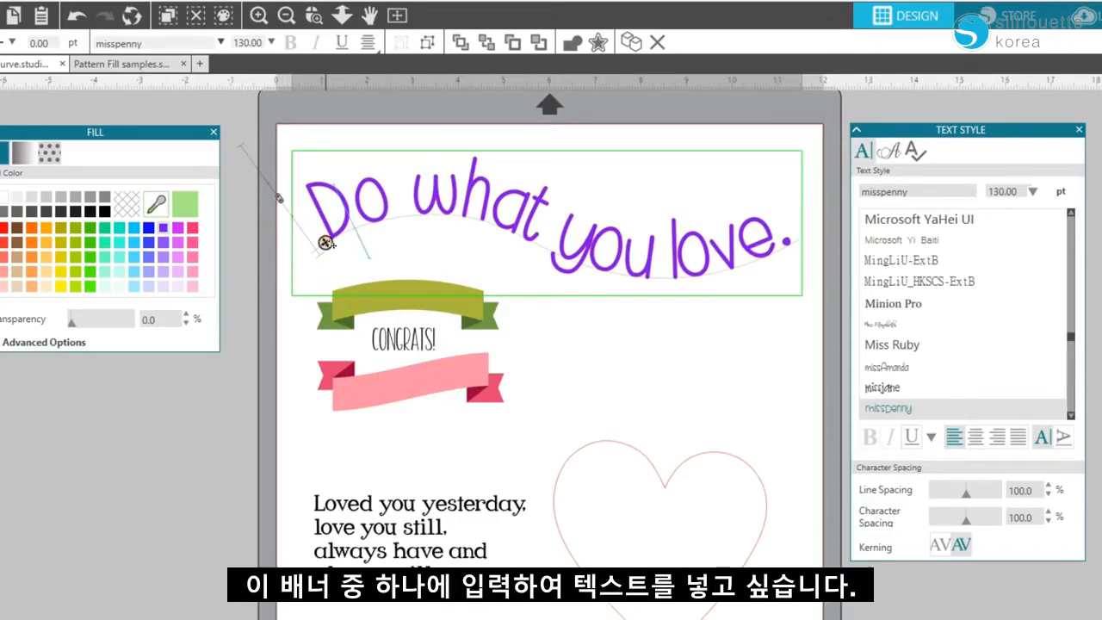
Attach the "CONGRATS!" text to the green banner's lower curved edge and raise it into the middle of the banner
click(313, 16)
drag(222, 233, 687, 474)
scroll(558, 585, left, 2)
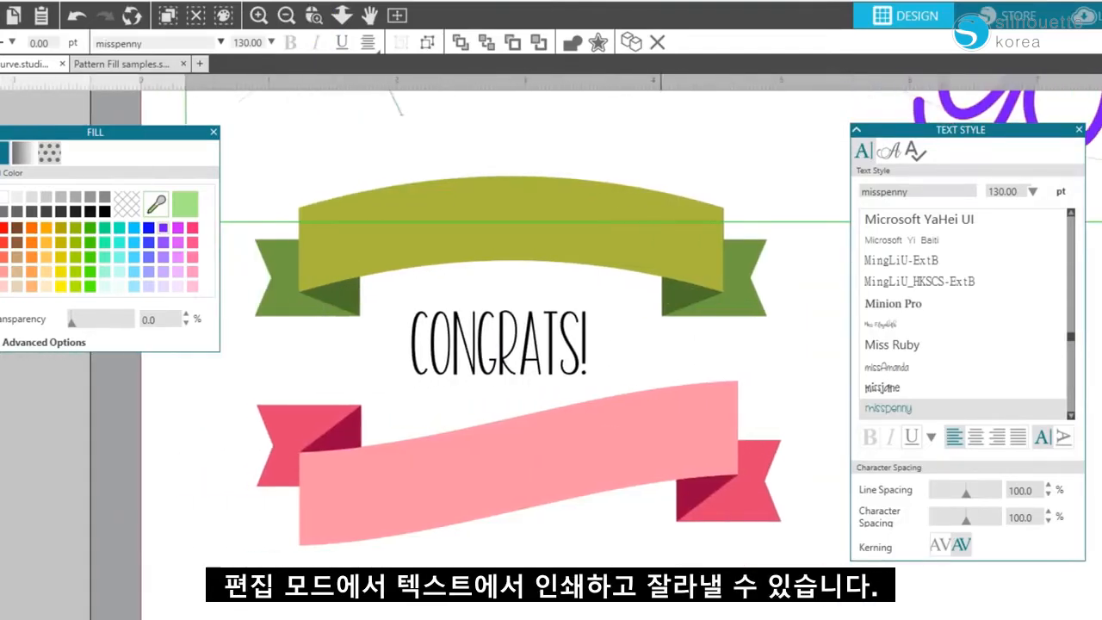
click(559, 586)
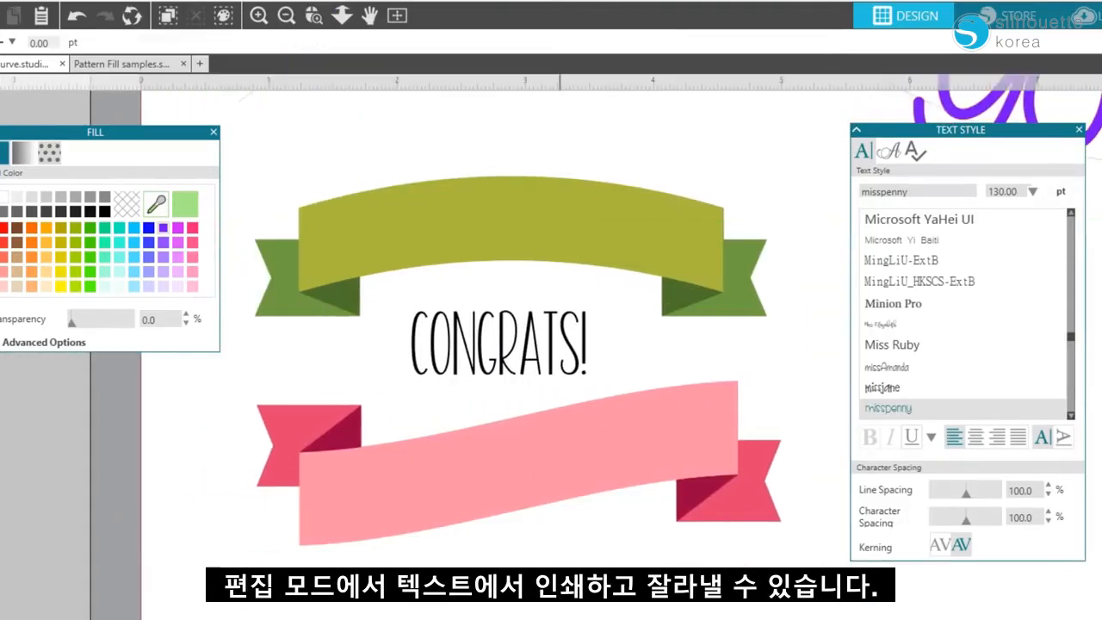
click(474, 364)
drag(419, 324, 423, 265)
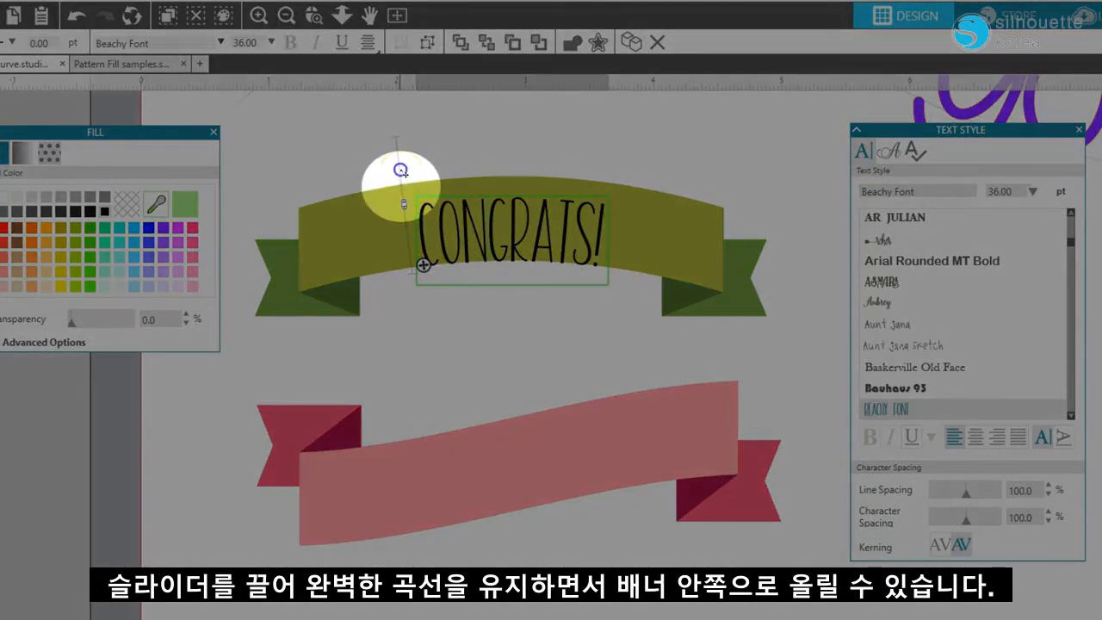
drag(401, 170, 401, 160)
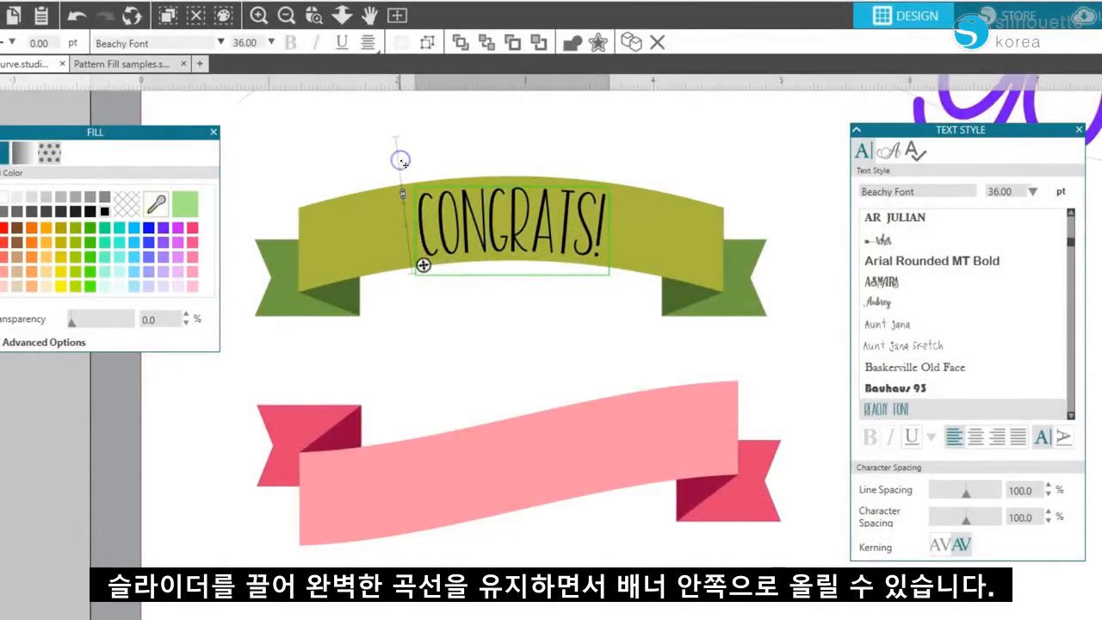
Change the banner text to "CONGRATULATIONS!" and slide it along the curve until it is centred on the green banner
click(579, 228)
key(BackSpace)
text(ULATIO)
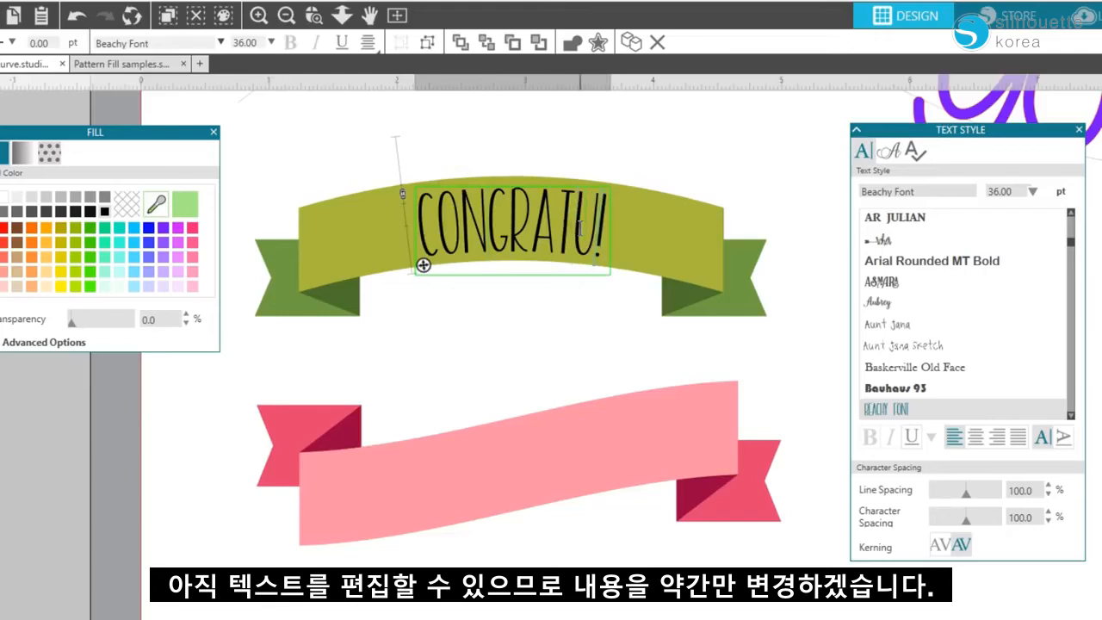
text(NS)
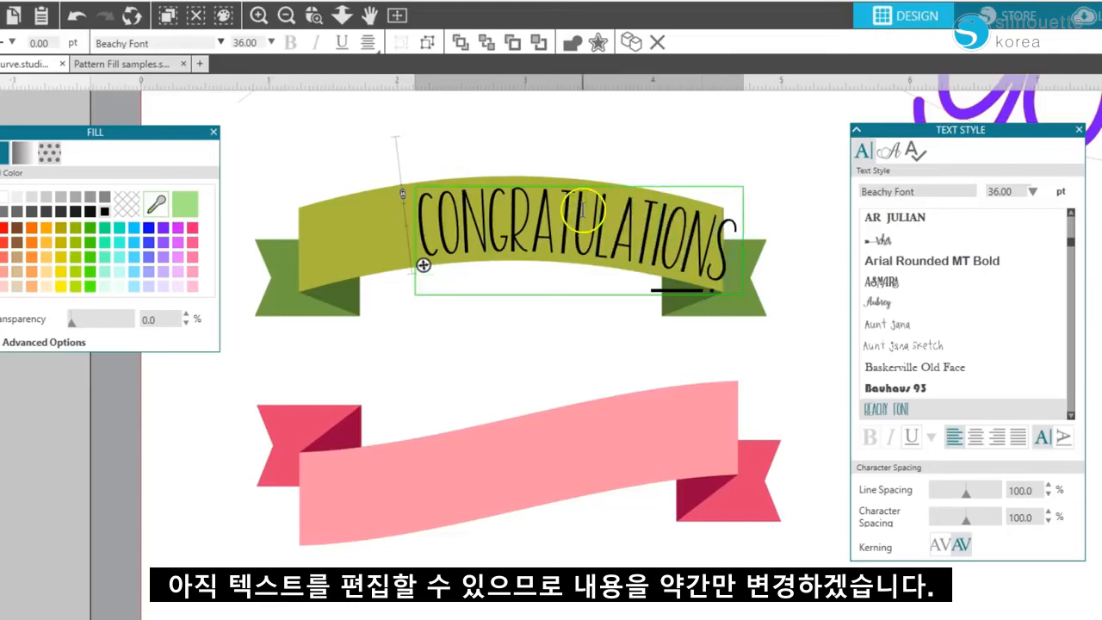
drag(423, 265, 355, 270)
Fill the "CONGRATULATIONS!" text with white
click(474, 143)
click(477, 206)
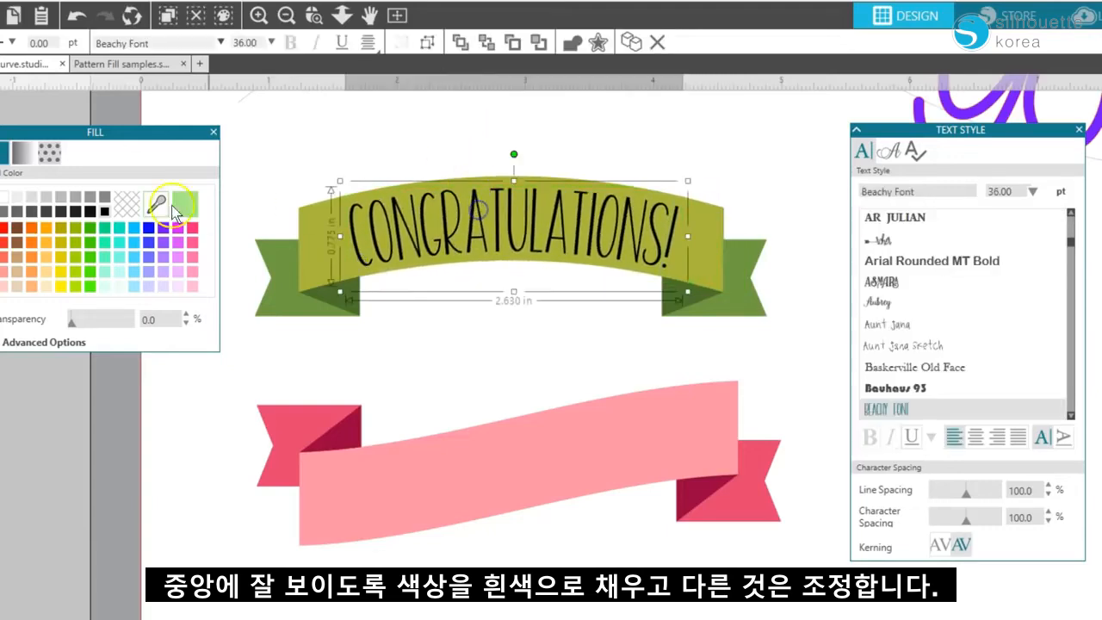
click(5, 196)
click(504, 324)
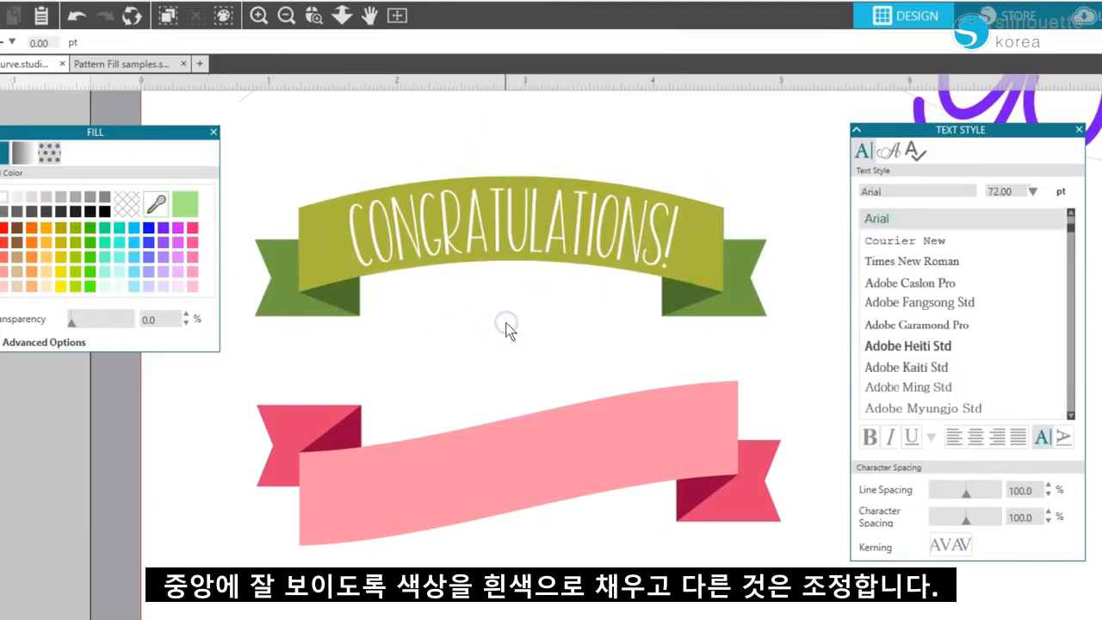
Transfer the "CONGRATULATIONS!" text to the pink banner's lower edge and raise it inside the banner
click(368, 249)
drag(362, 252, 369, 539)
drag(350, 444, 352, 437)
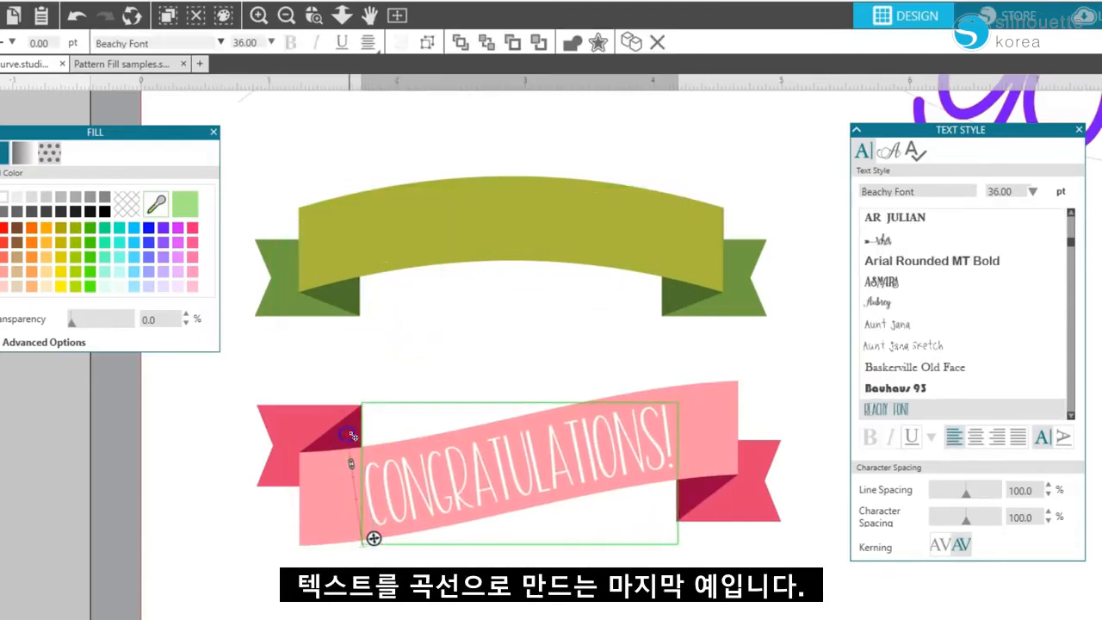
Wrap the "Loved you yesterday" verse around the outside of the heart, starting at its centre notch
click(396, 16)
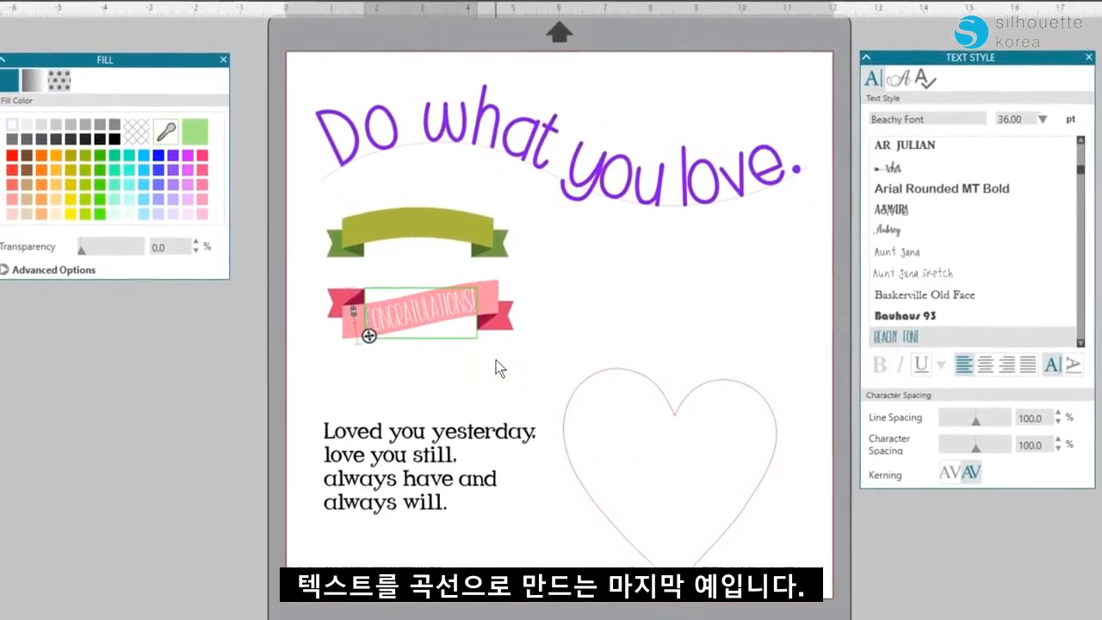
click(414, 426)
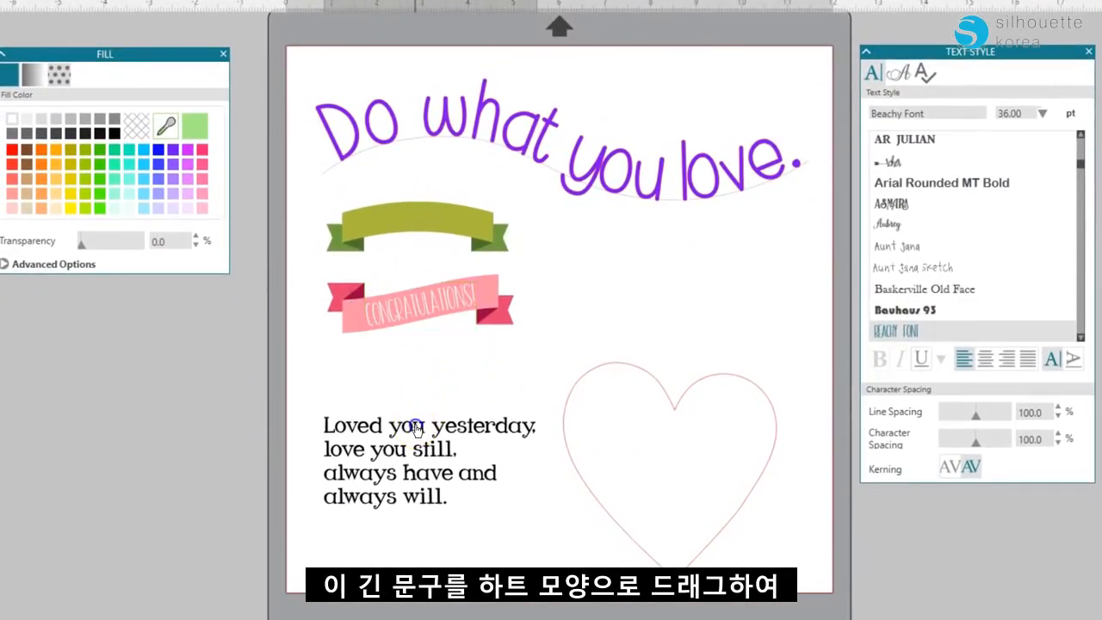
double_click(366, 433)
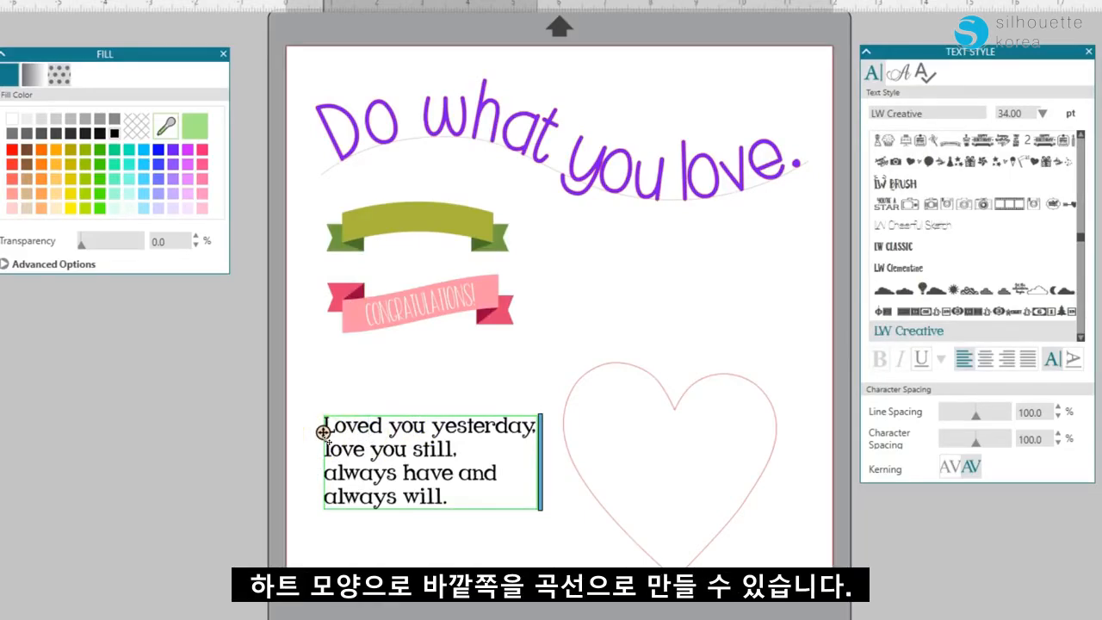
drag(323, 432, 706, 405)
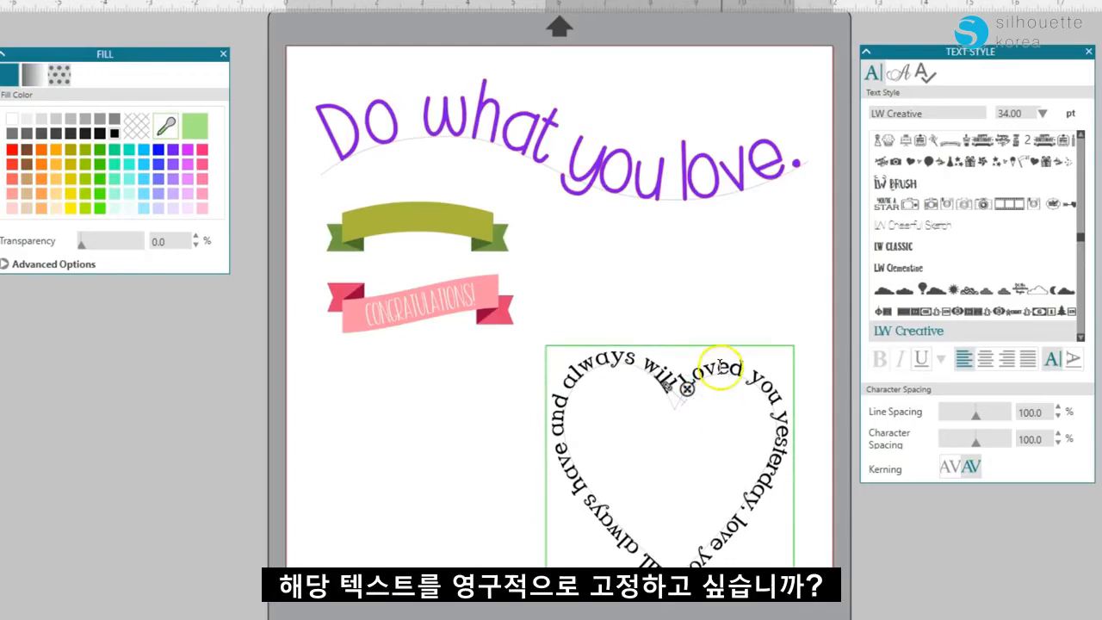
click(502, 178)
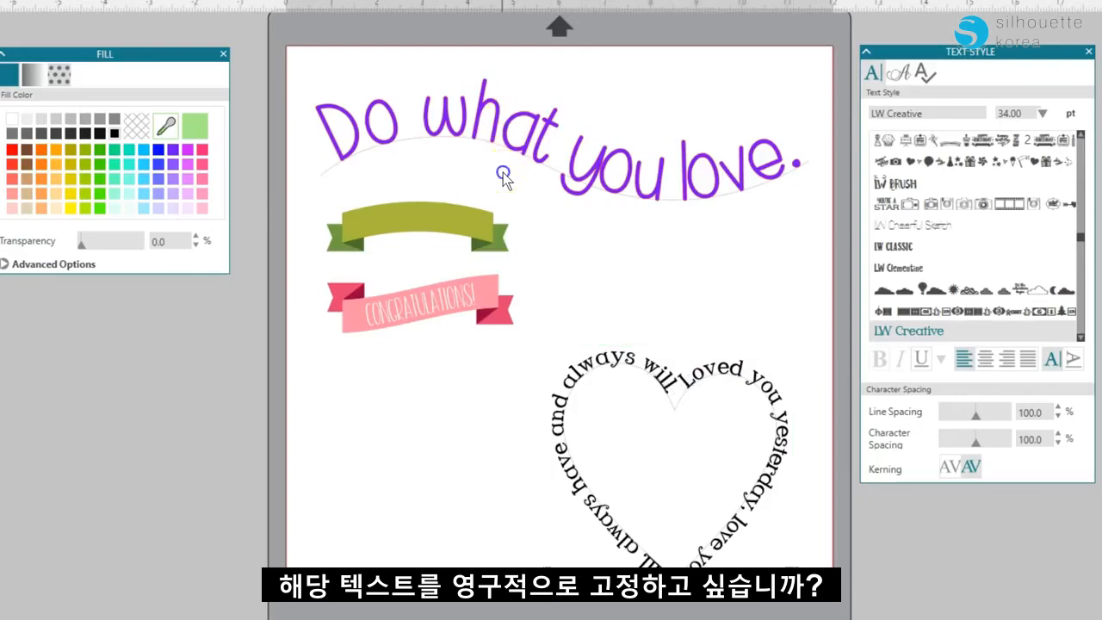
Convert the "Do what you love." text to a path
right_click(520, 113)
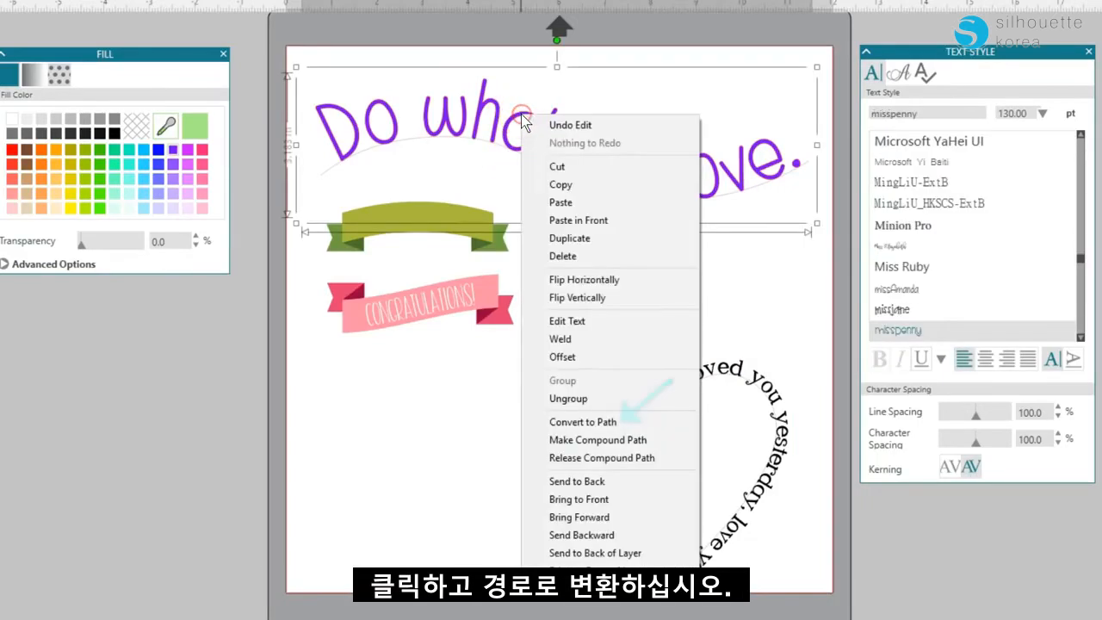
click(602, 423)
click(592, 272)
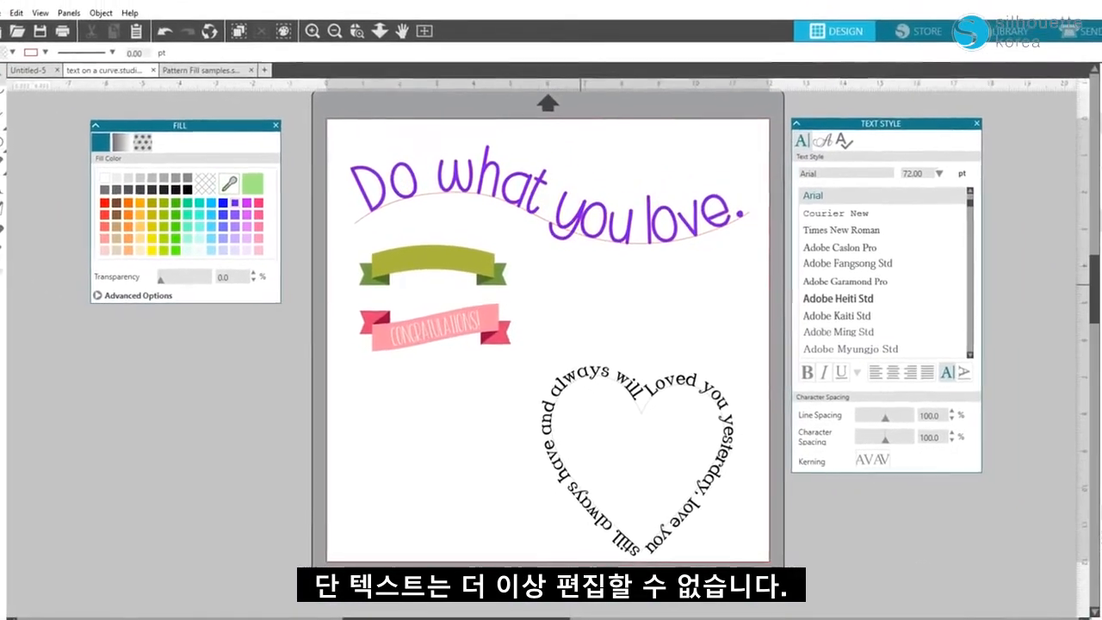
click(579, 293)
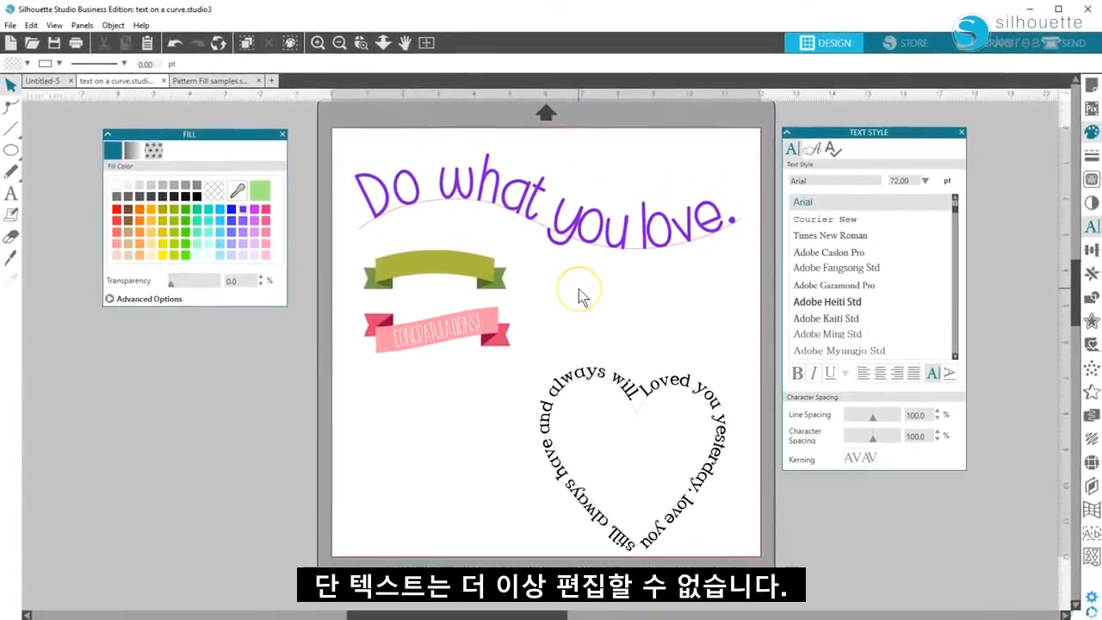
Open the Send view and set the pink banner with its text to Cut Edge
click(1066, 45)
click(638, 232)
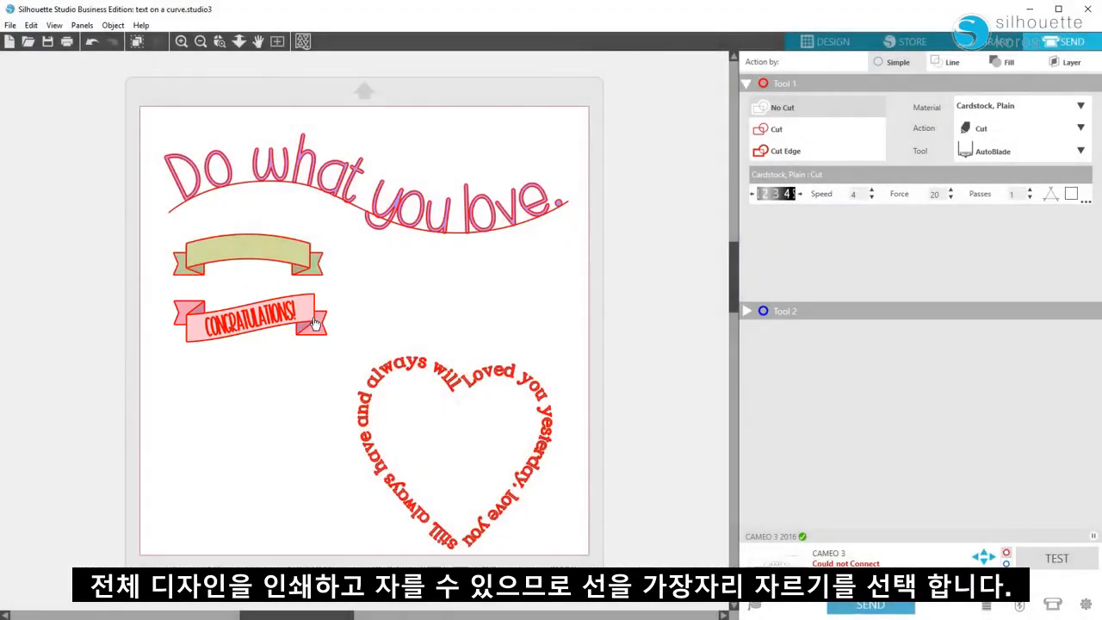
drag(147, 300, 333, 364)
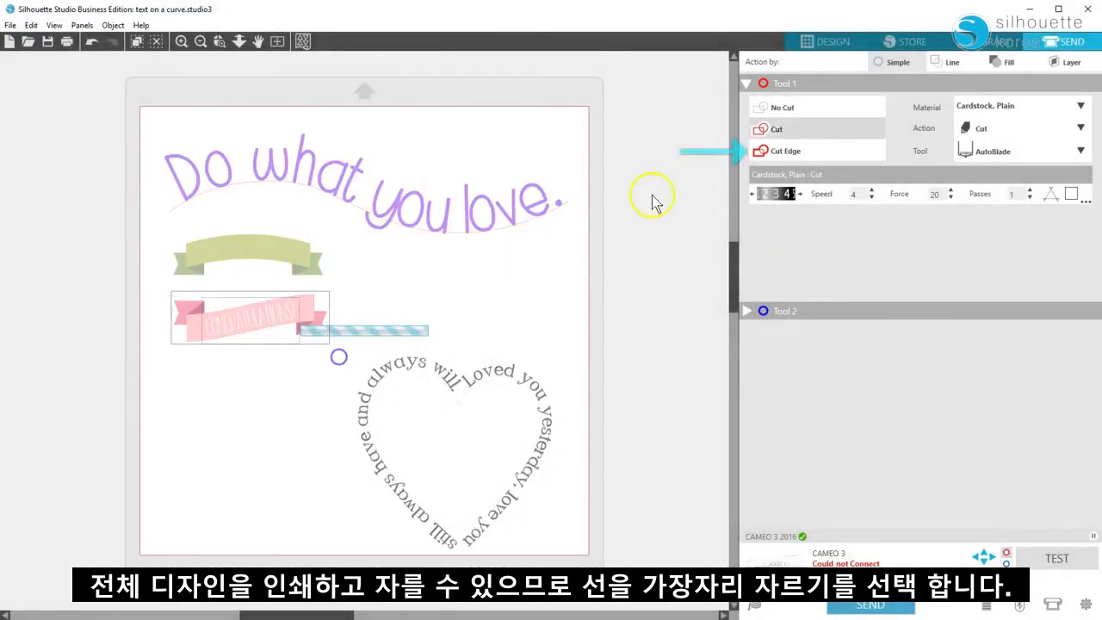
click(783, 150)
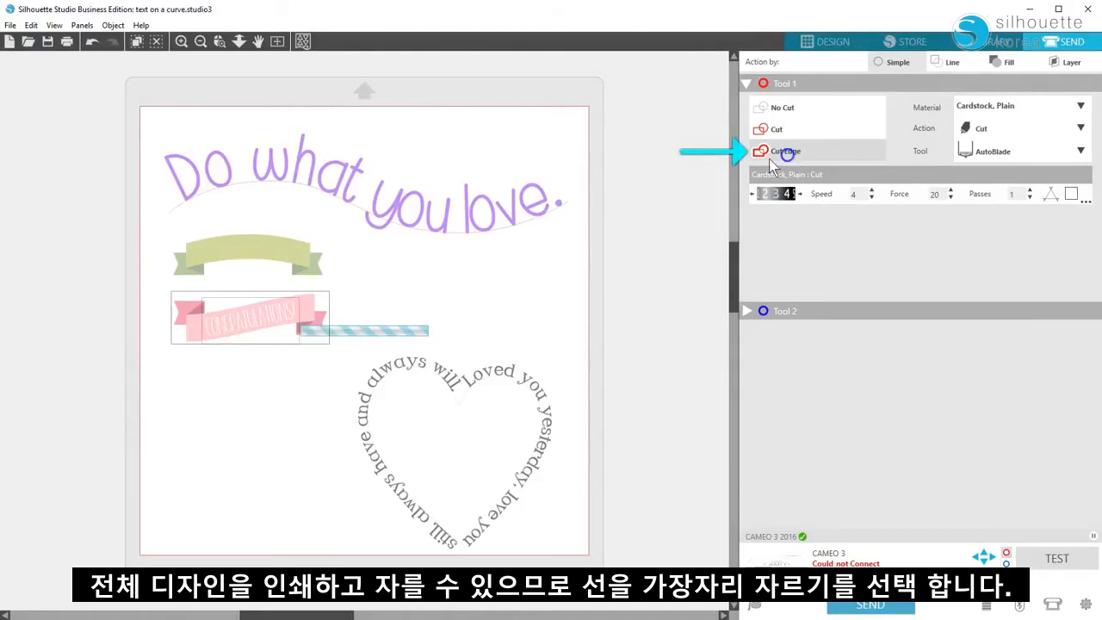
click(360, 315)
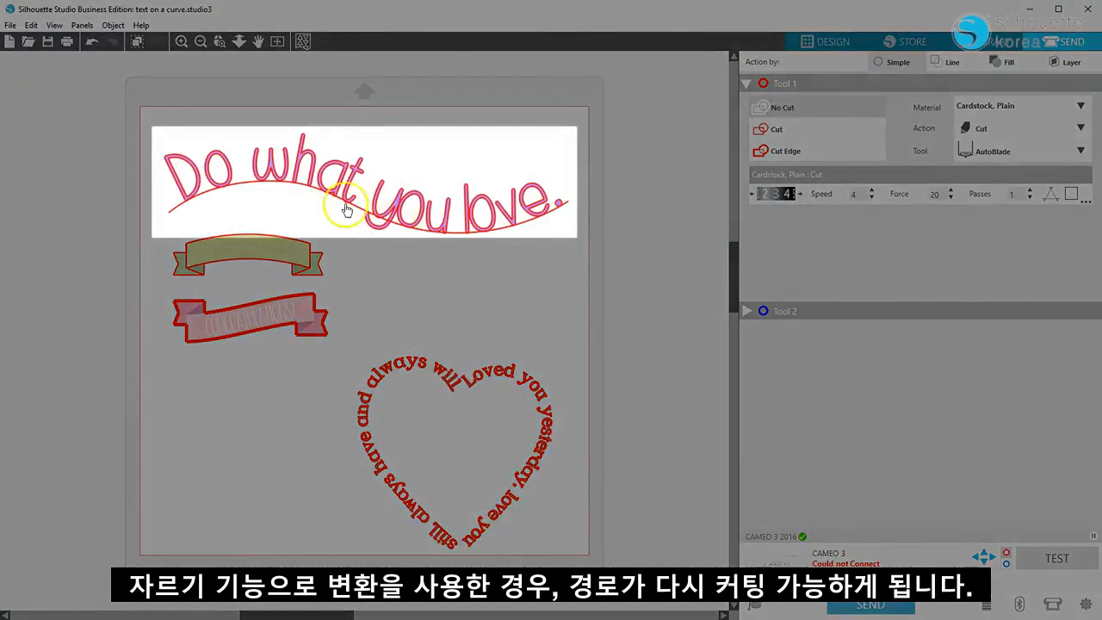
Move the wavy line under "Do what you love." off the page and return to the Design view
click(197, 206)
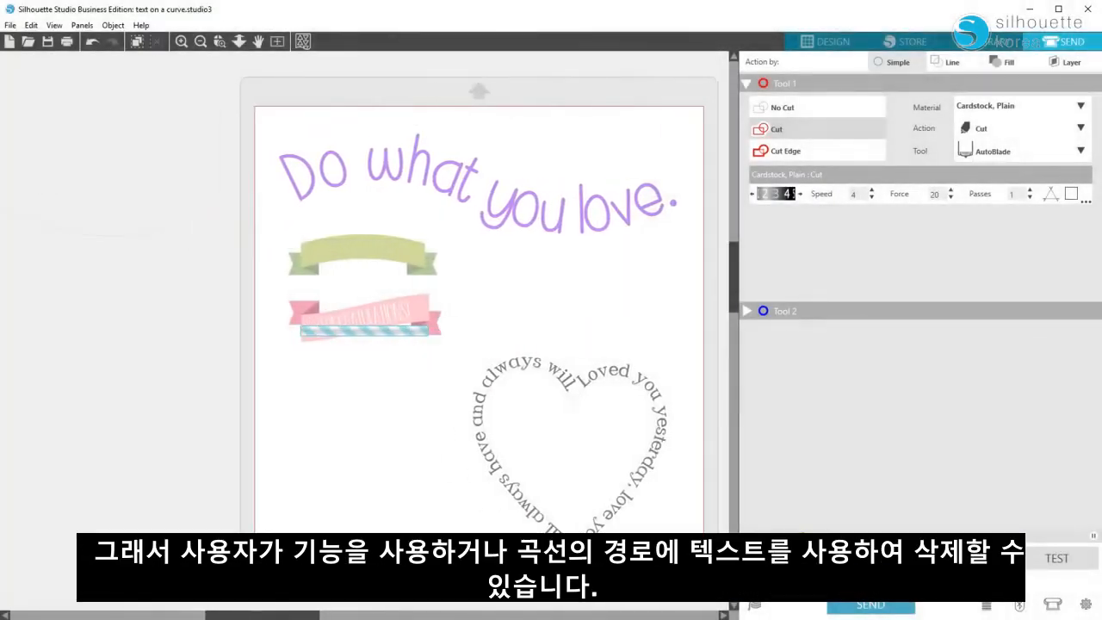
click(476, 271)
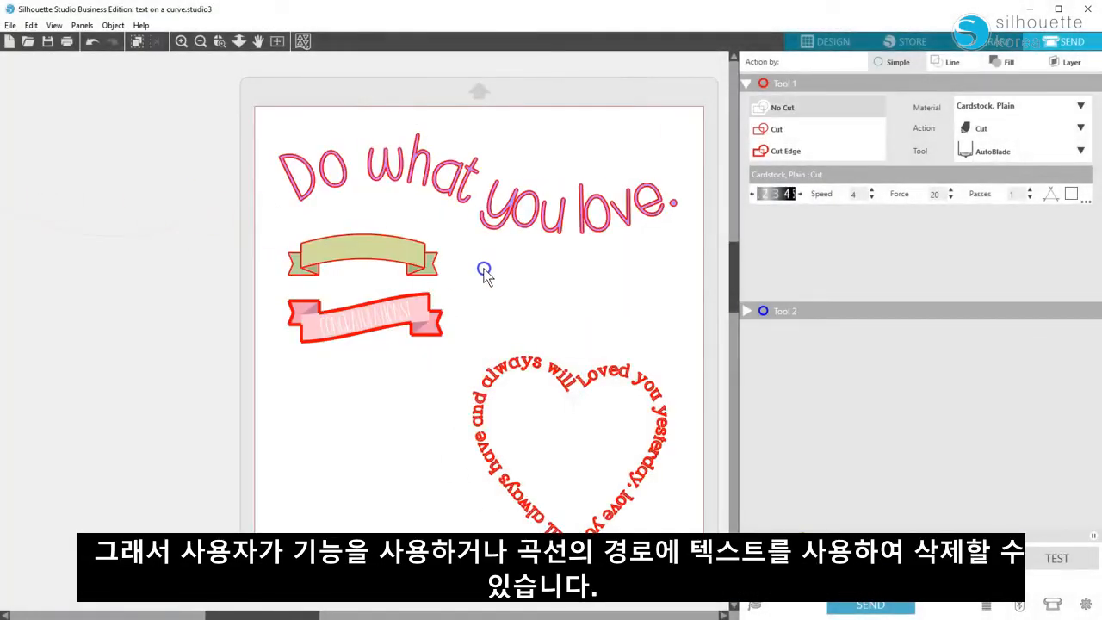
click(818, 43)
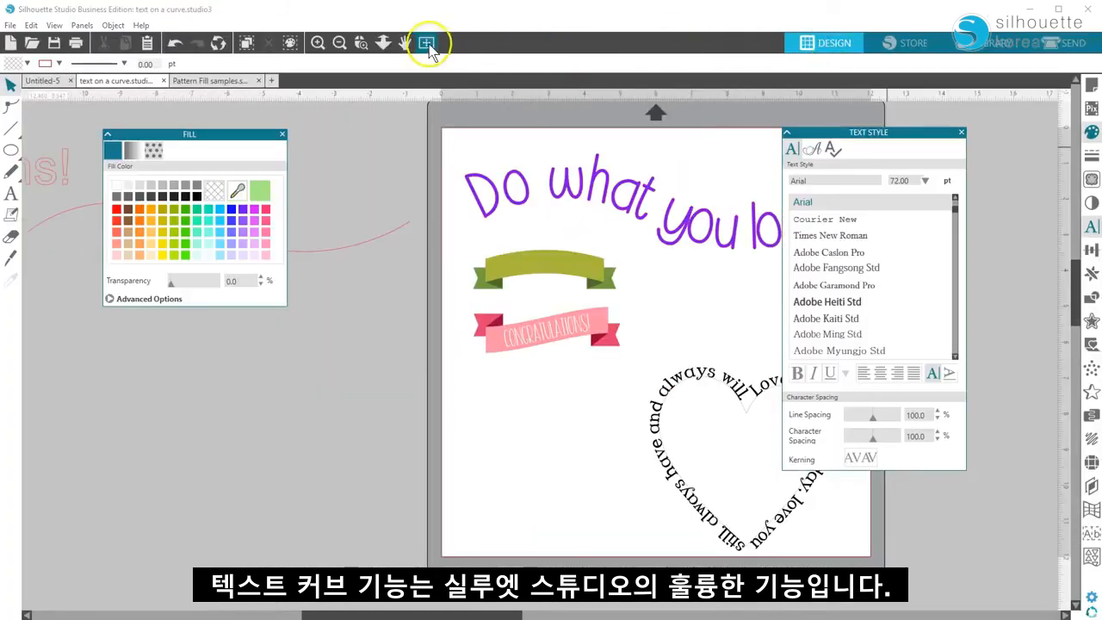
click(426, 42)
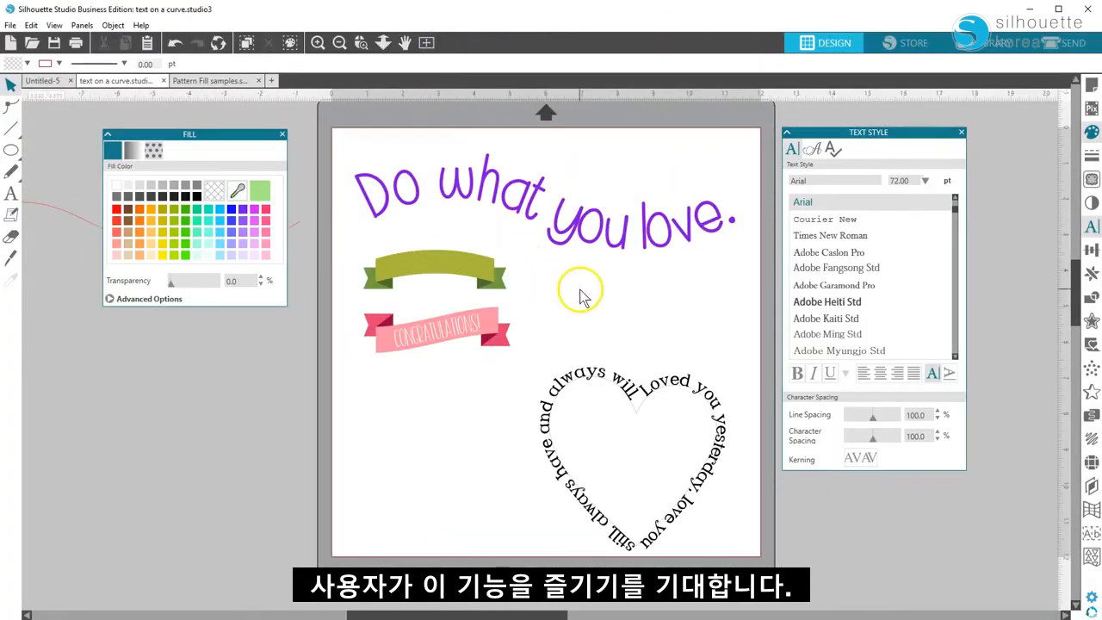